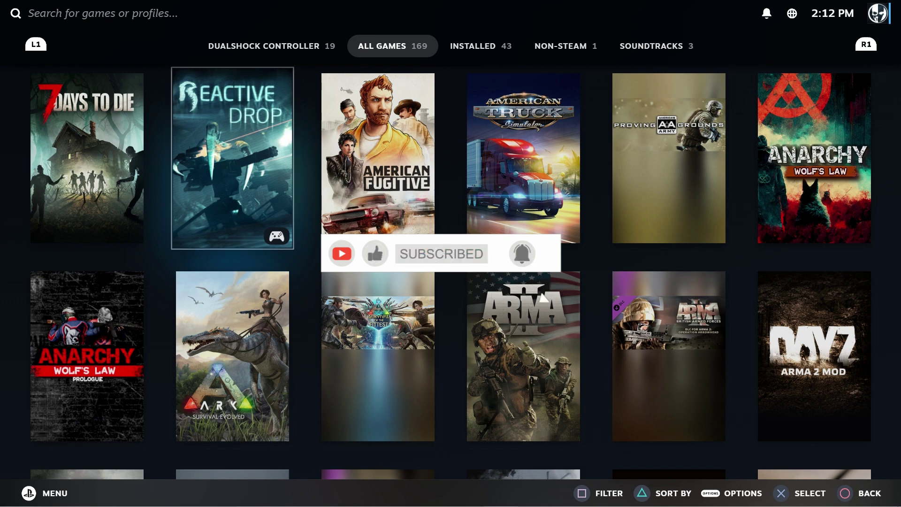
Step: Open the controller layout of Alien Swarm: Reactive Drop for editing from its game page
key(Return)
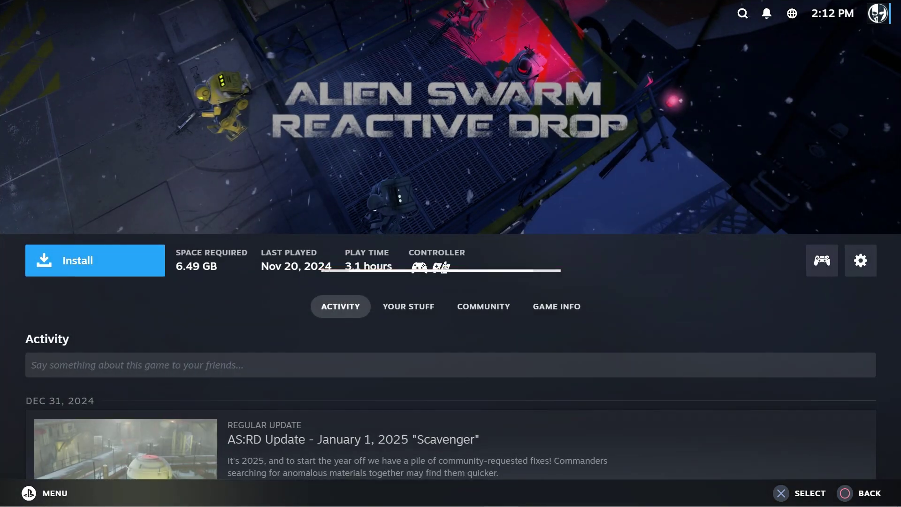
key(Right)
key(Return)
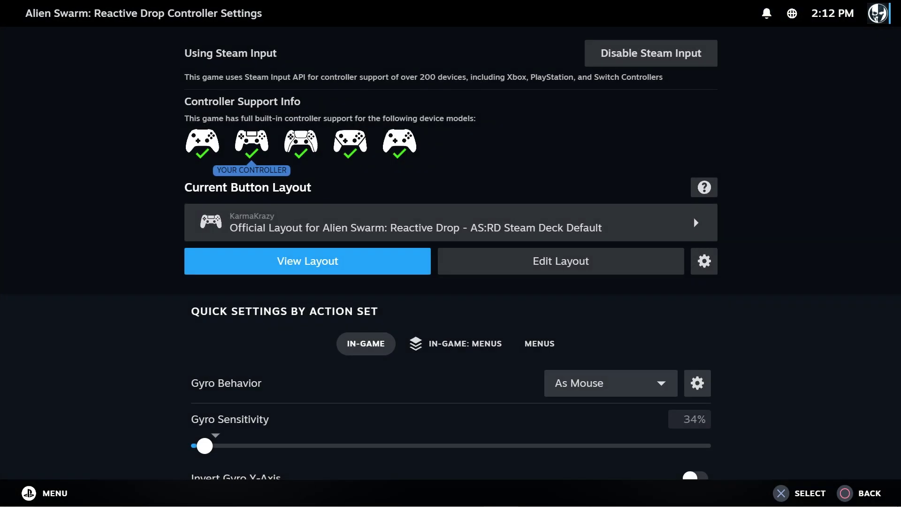
key(Right)
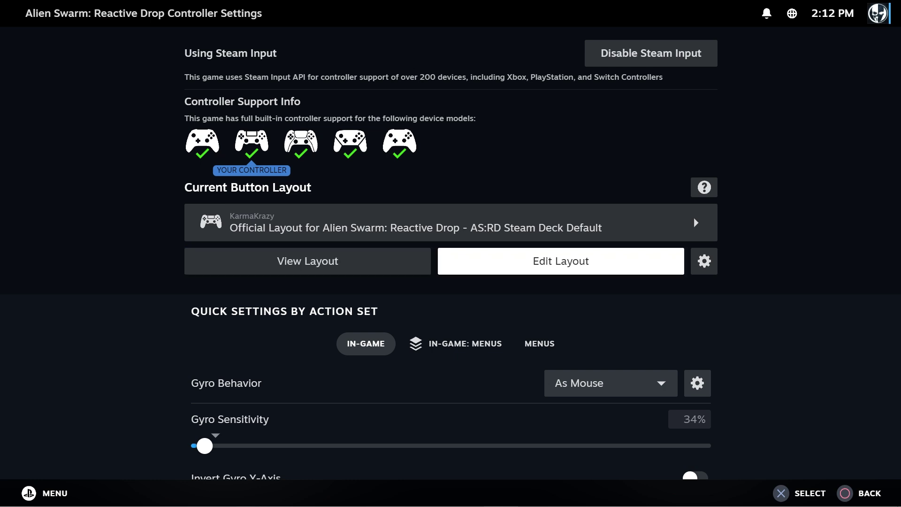
key(Return)
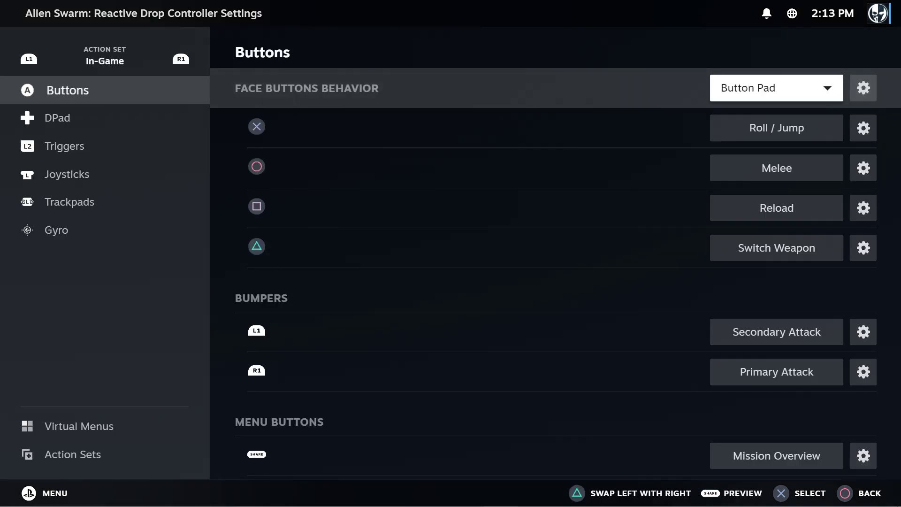
Step: Open the detailed settings of the right joystick's Aim behavior
key(Left)
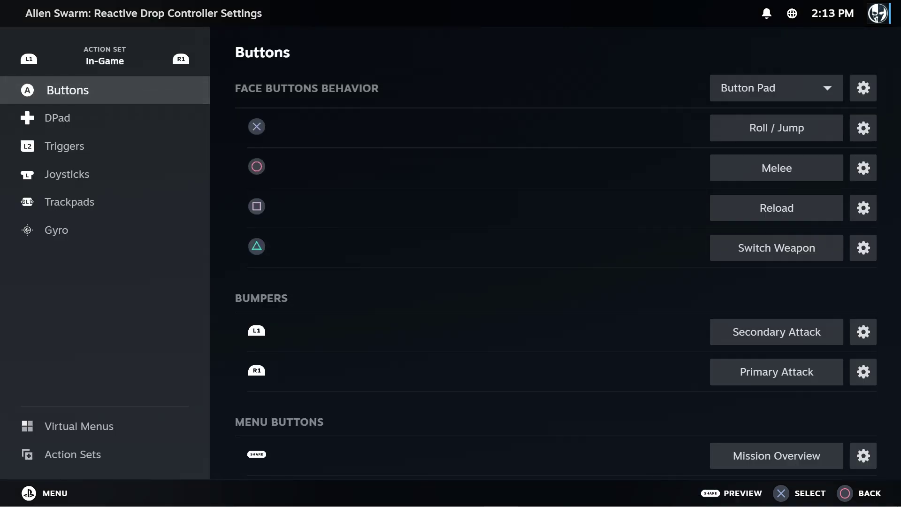
key(Down)
key(Down)
key(Down)
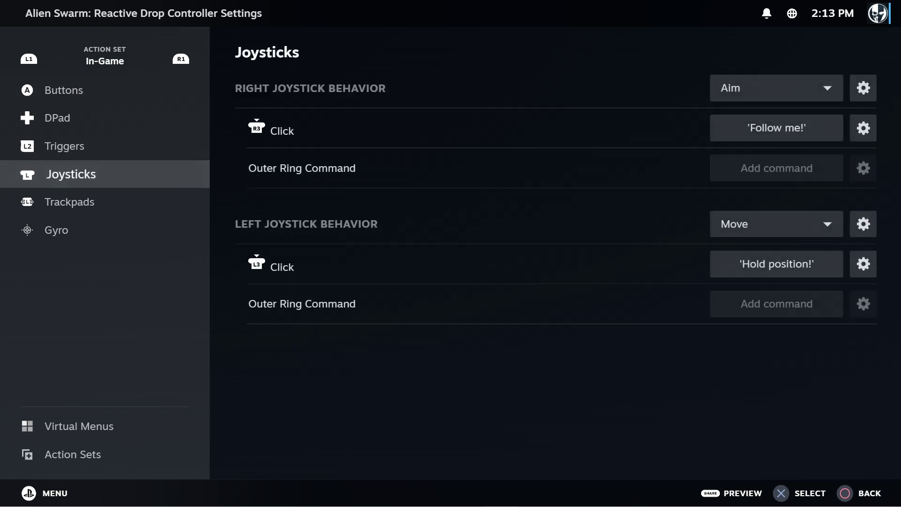
key(Right)
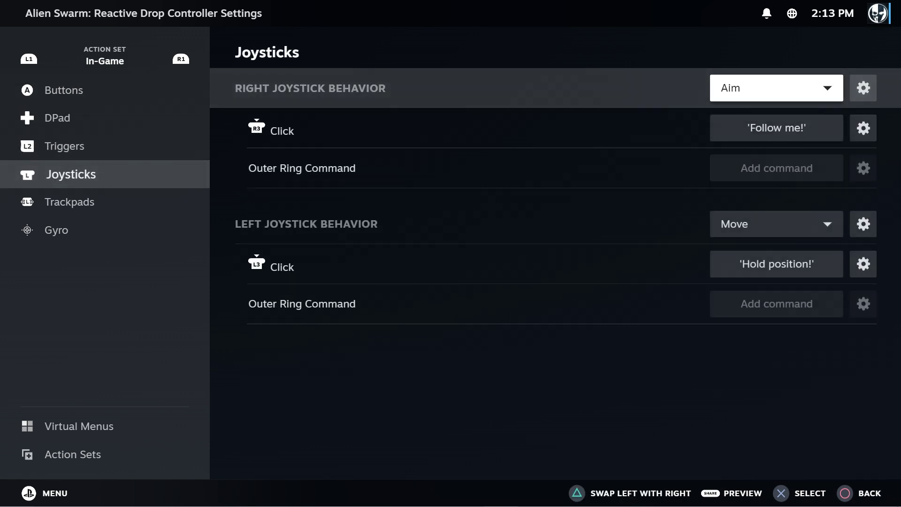
key(Right)
key(Return)
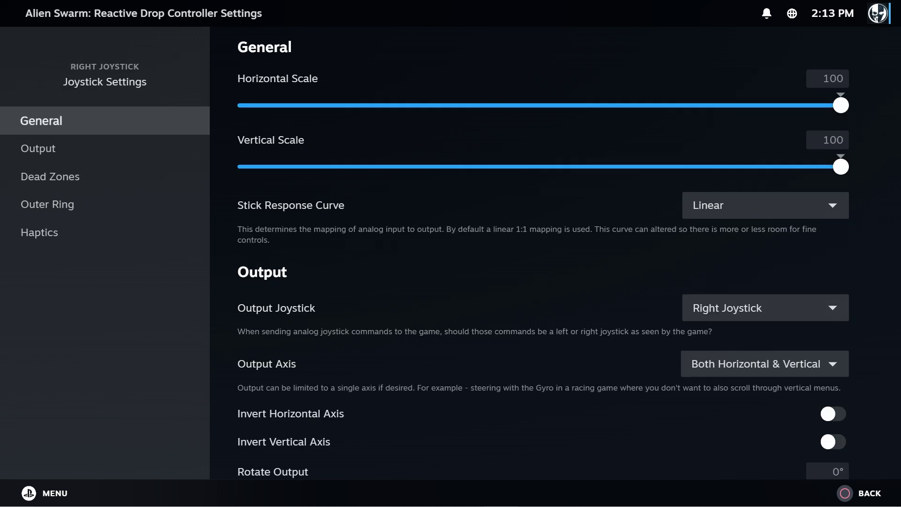
Step: Set the right joystick's Deadzone Source to Custom
key(Down)
key(Down)
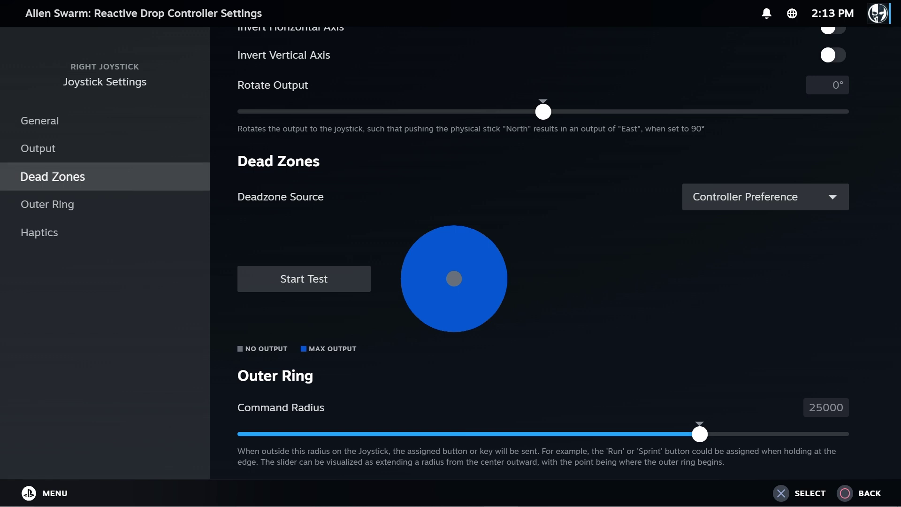
key(Right)
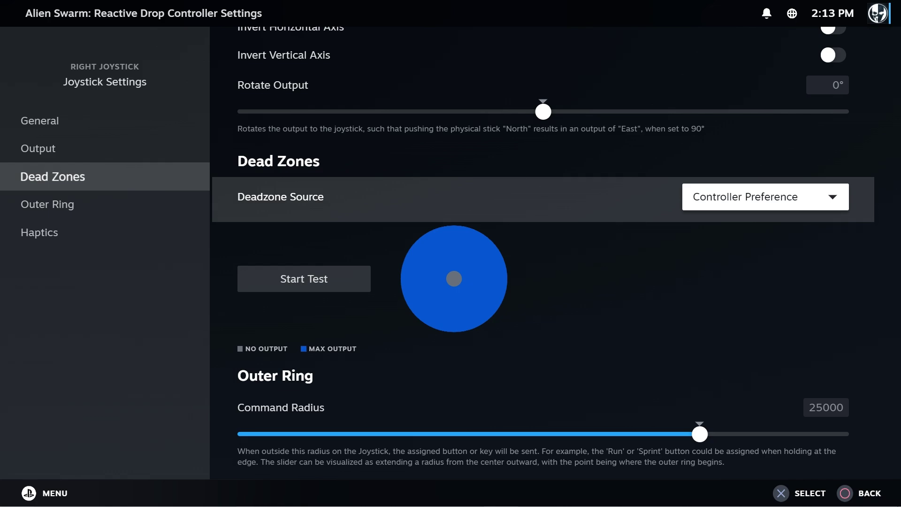
key(Return)
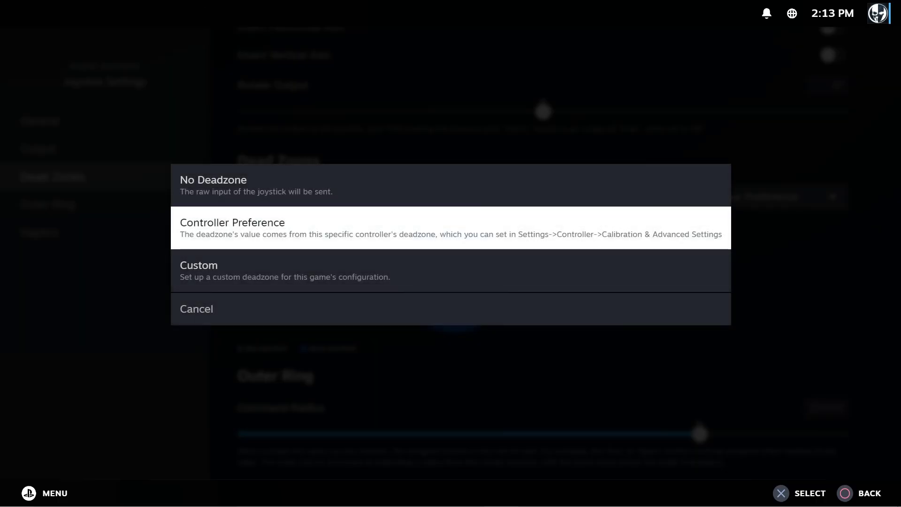
key(Up)
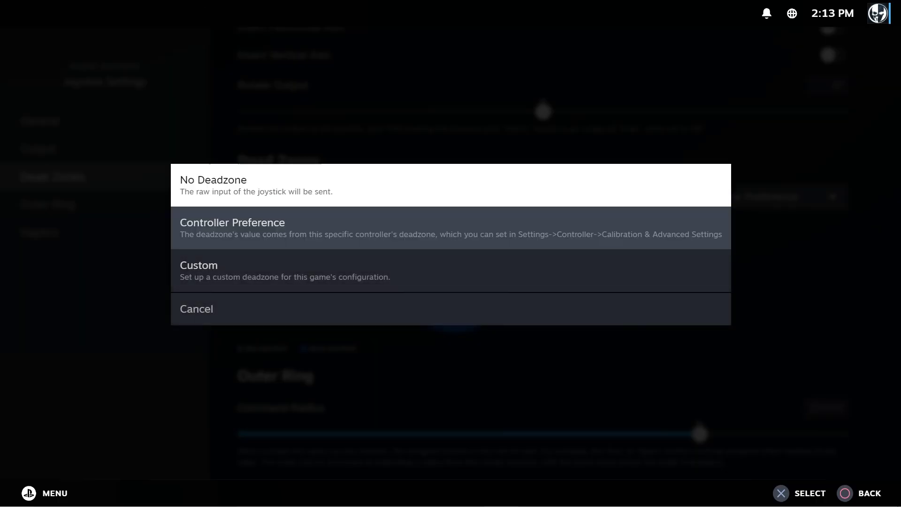
key(Down)
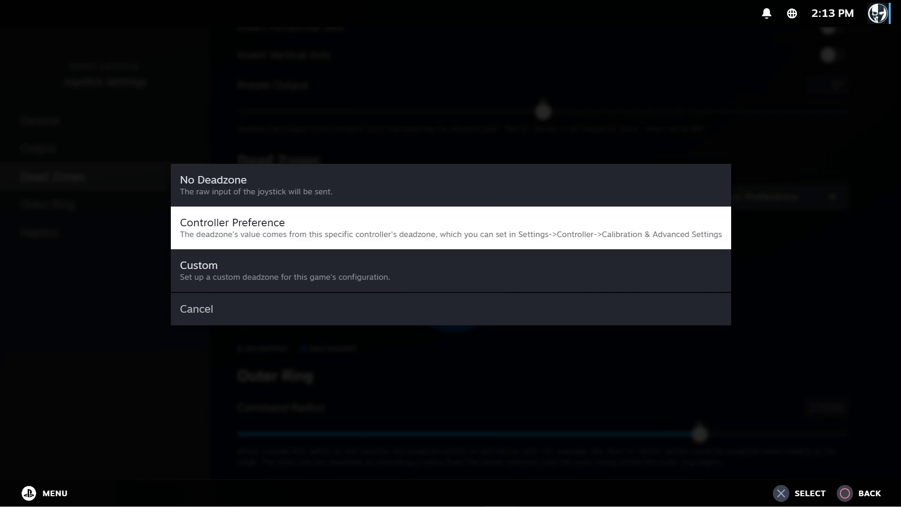
key(Down)
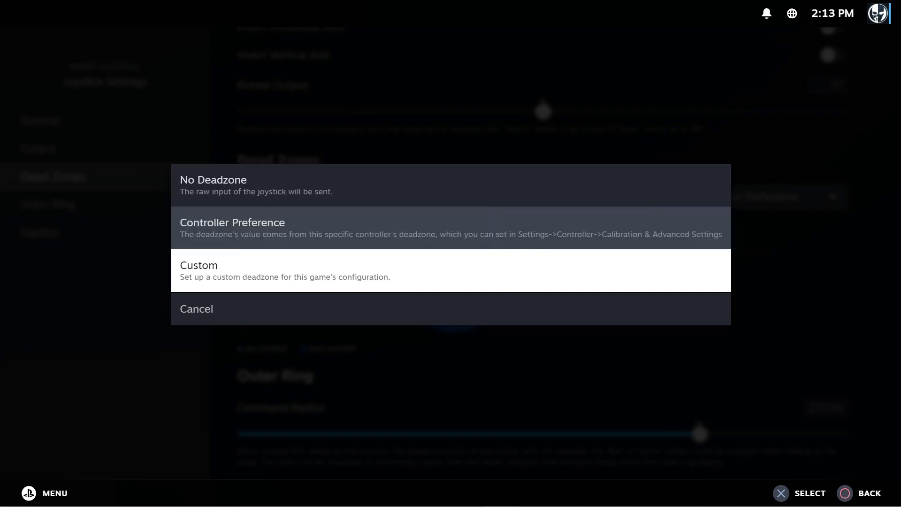
key(Return)
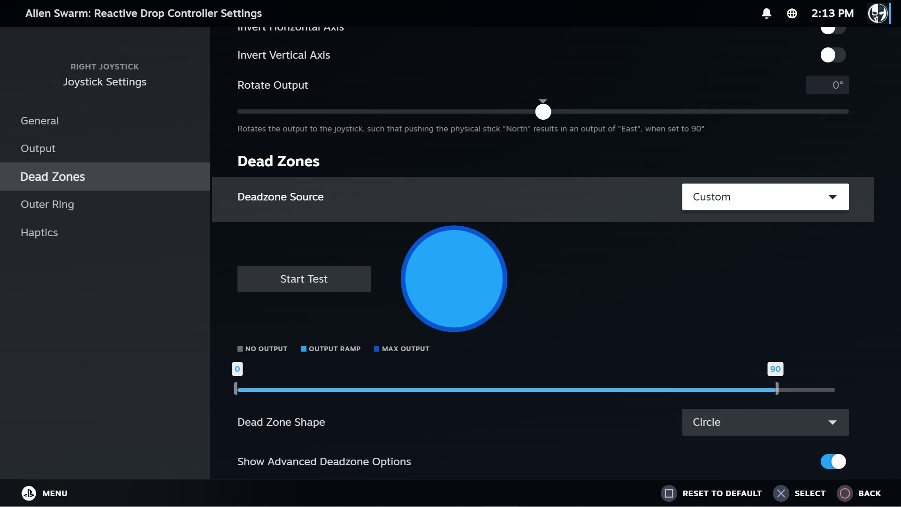
Step: Try several inner limits for the right joystick's custom deadzone and settle on 2
key(Down)
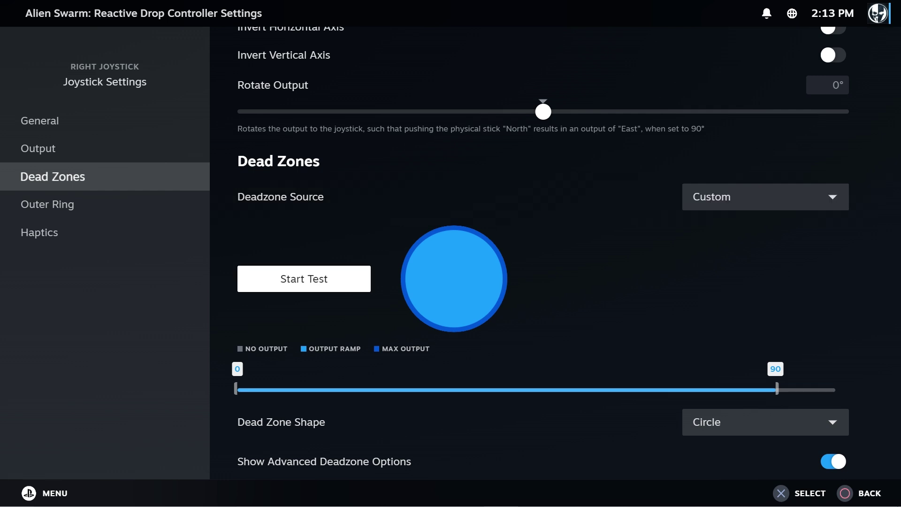
key(Down)
key(Return)
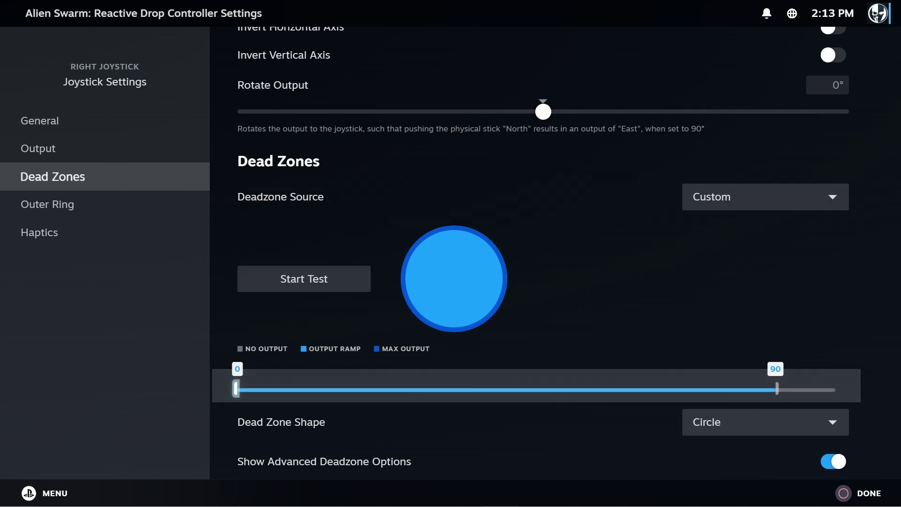
key(Right)
key(Right)
key(Right)
key(Right)
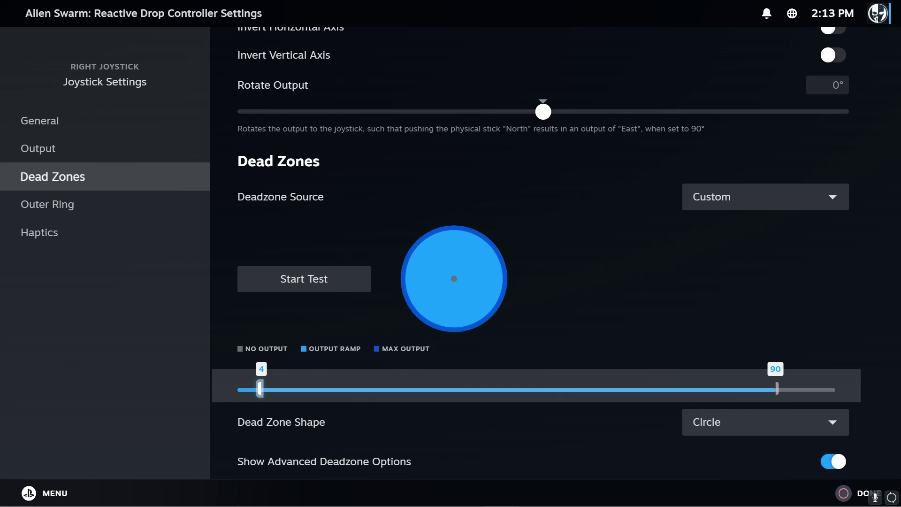
key(Right)
key(Right)
key(Right)
key(Right)
key(Right)
key(Right)
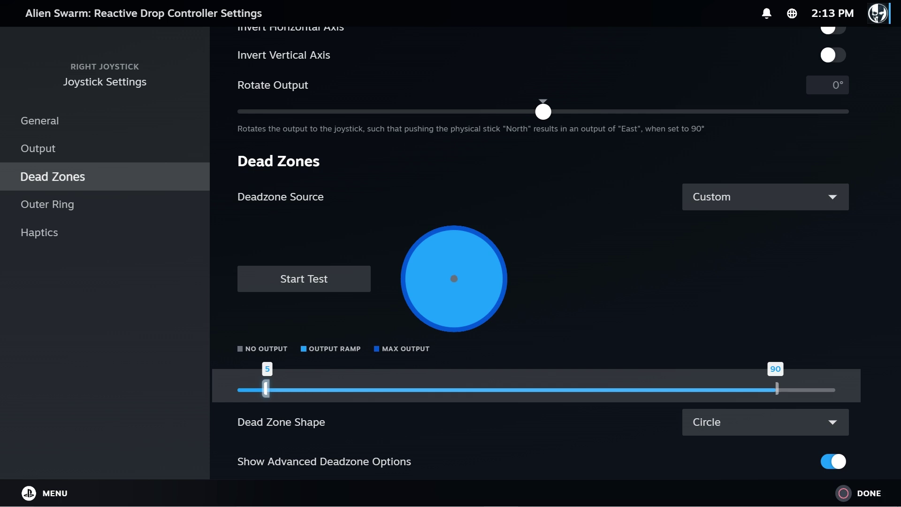
key(Left)
key(Left)
key(Left)
key(Left)
key(Left)
key(Left)
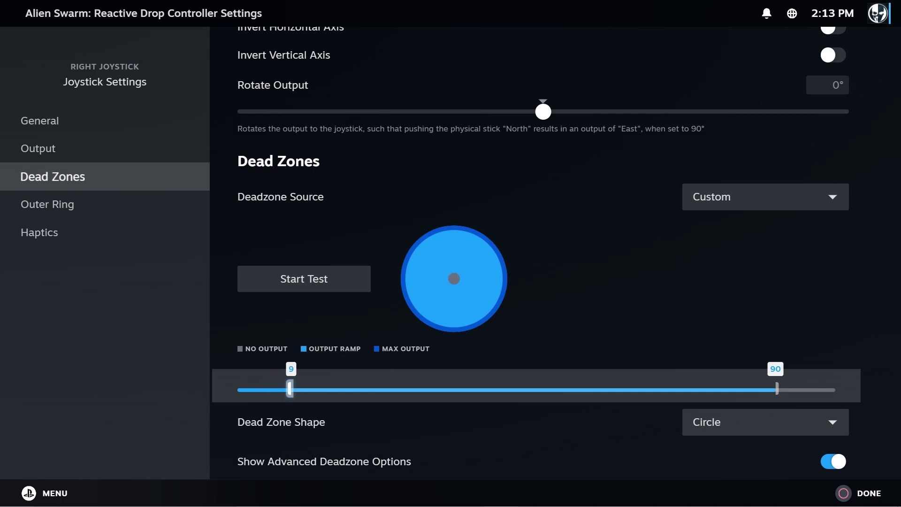
key(Left)
key(Left)
key(Left)
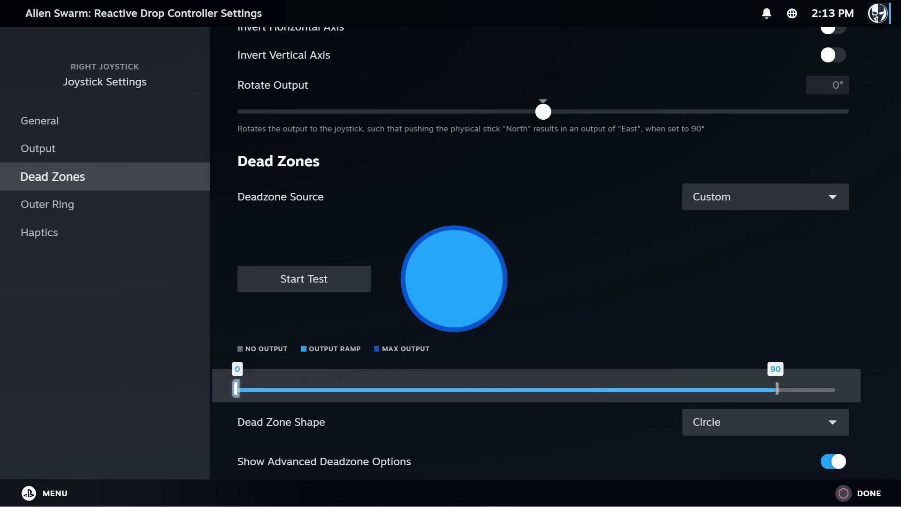
key(Right)
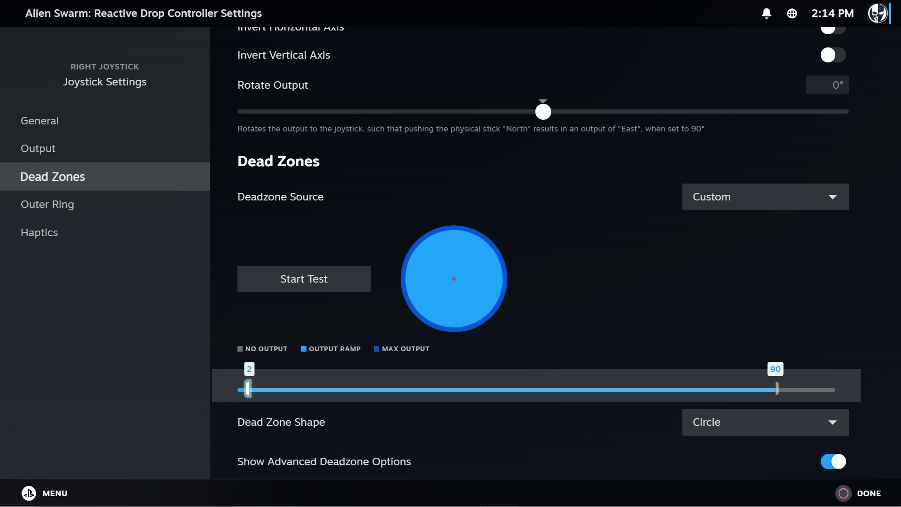
key(Escape)
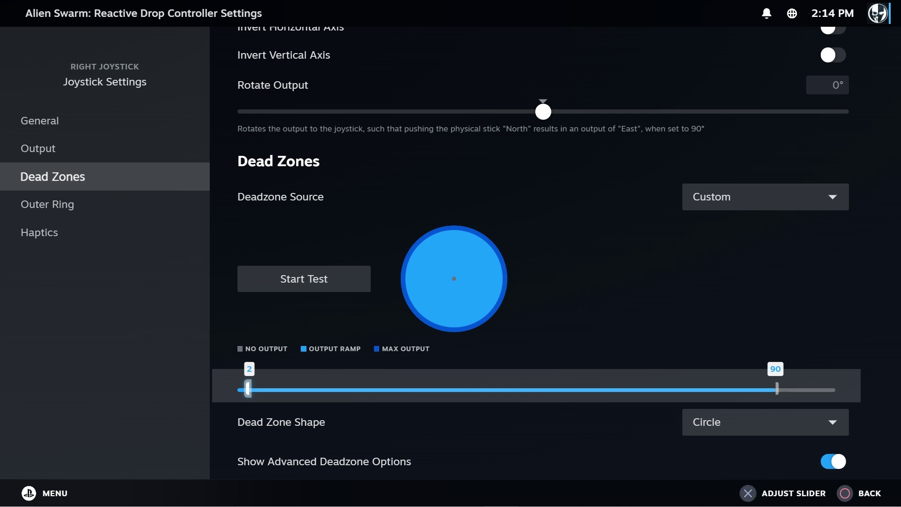
Step: Lower the outer limit of the right joystick's custom deadzone to 78
key(Right)
key(Return)
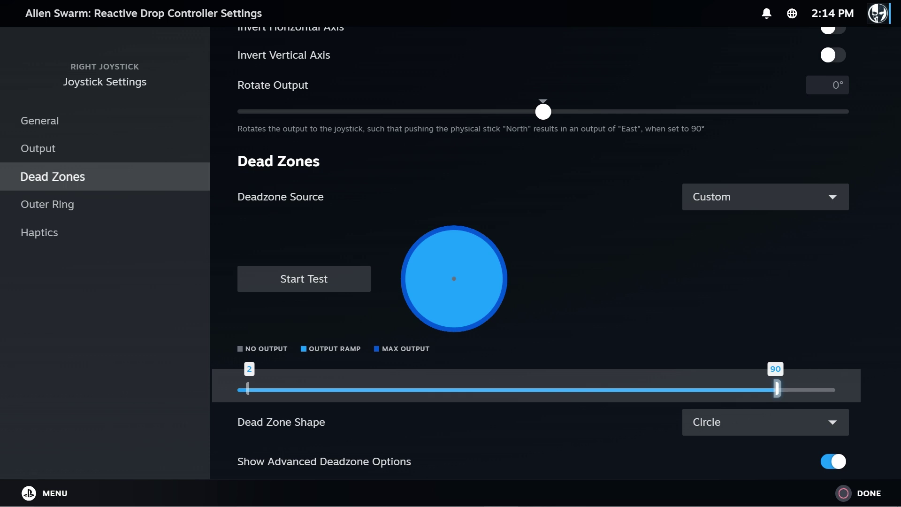
key(Left)
key(Left)
key(Left)
key(Left)
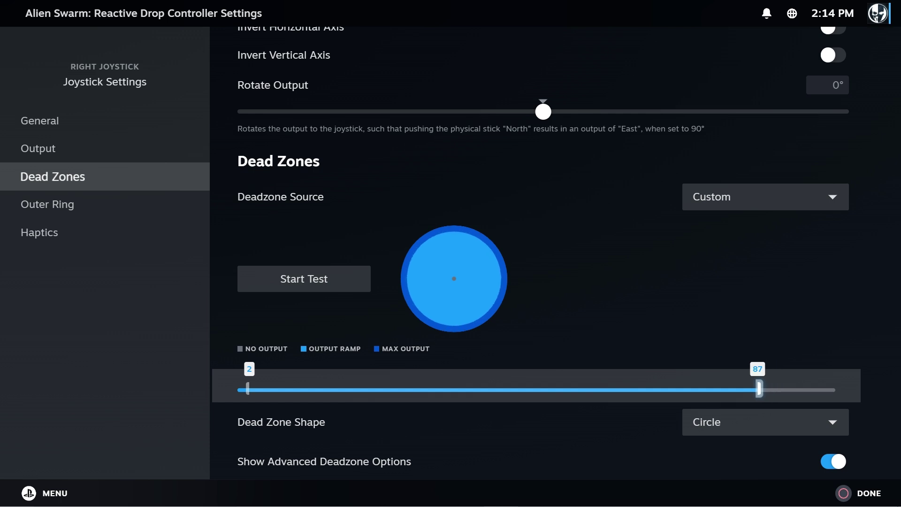
key(Left)
key(Left)
key(Left)
key(Left)
key(Left)
key(Left)
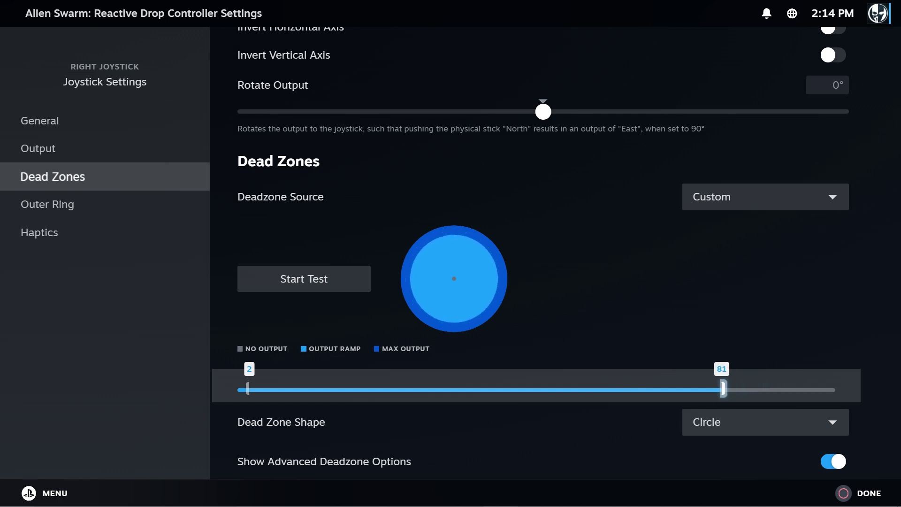
key(Left)
key(Left)
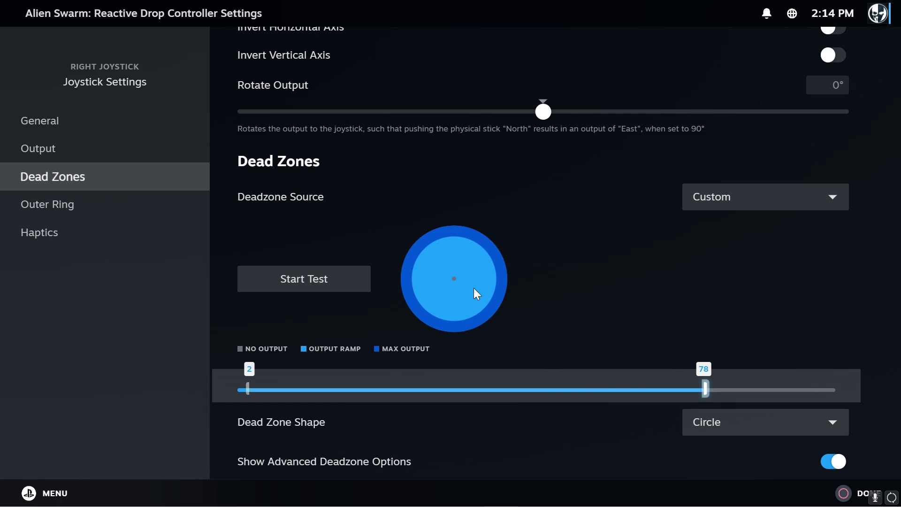
Step: Raise the outer limit of the right joystick's custom deadzone back to 90
key(Right)
key(Right)
key(Right)
key(Right)
key(Right)
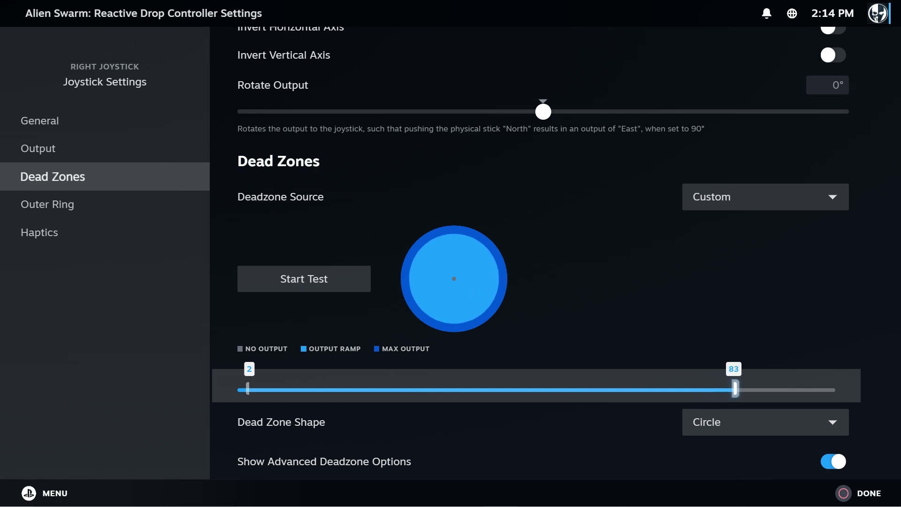
key(Right)
key(Right)
key(Right)
key(Right)
key(Right)
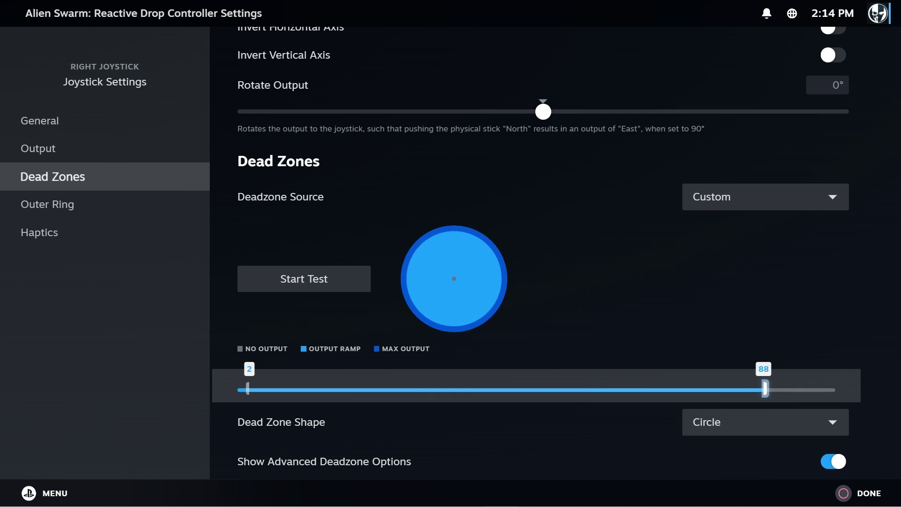
key(Right)
key(Right)
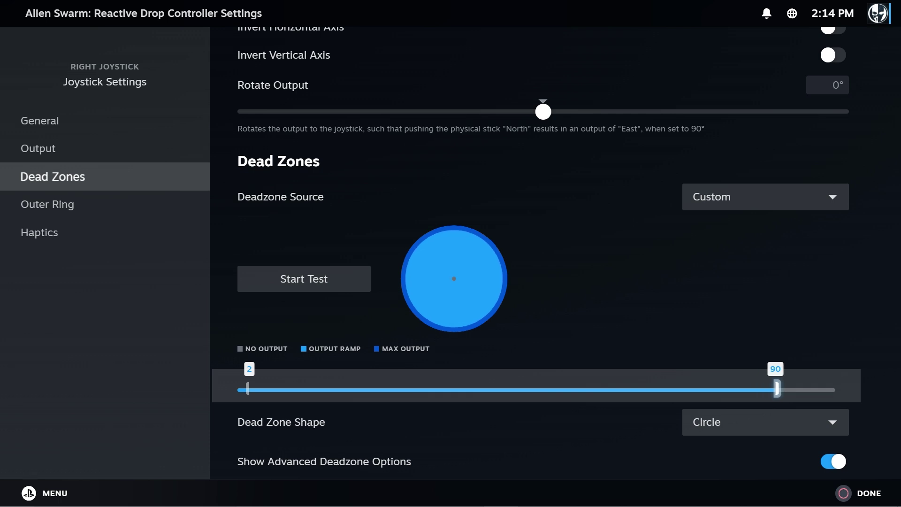
Step: Change the right joystick's Dead Zone Shape to Square
key(Down)
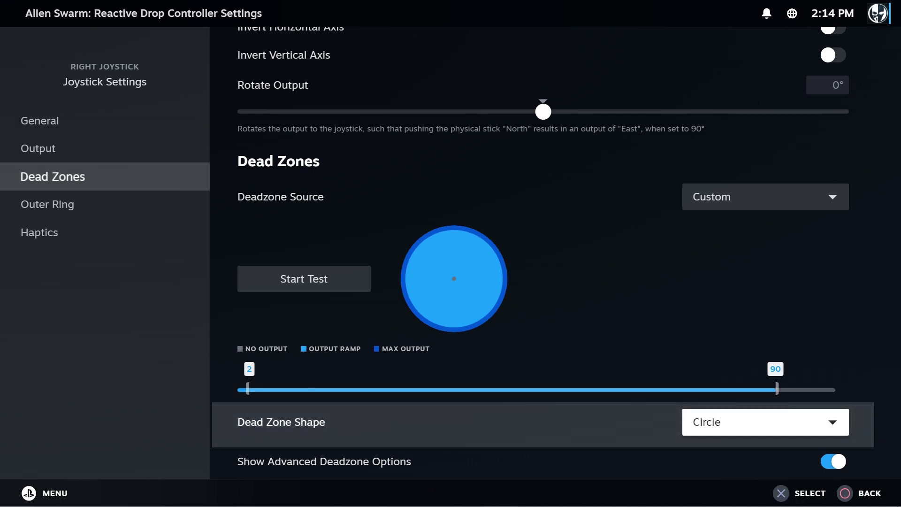
key(Return)
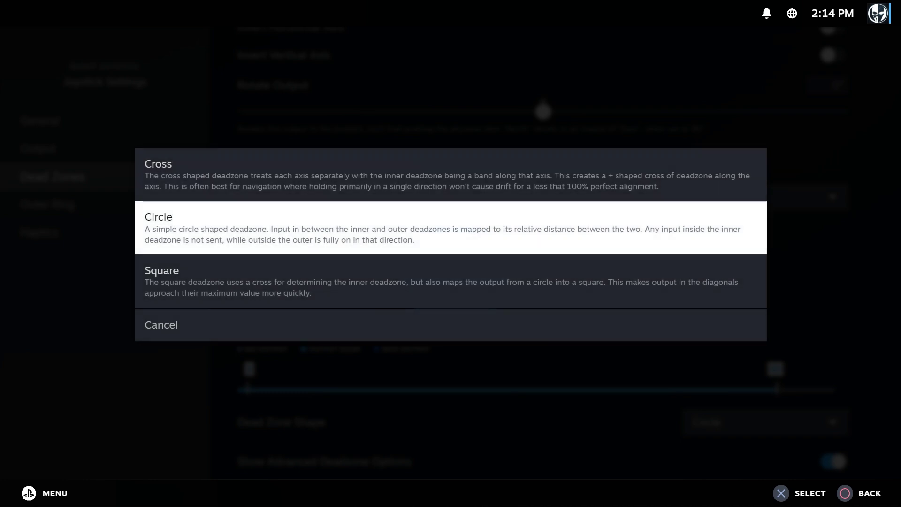
key(Down)
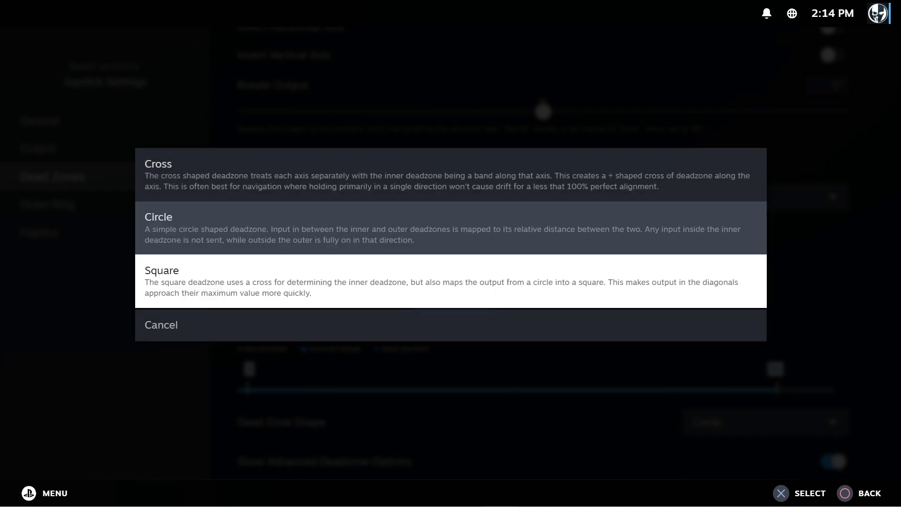
key(Return)
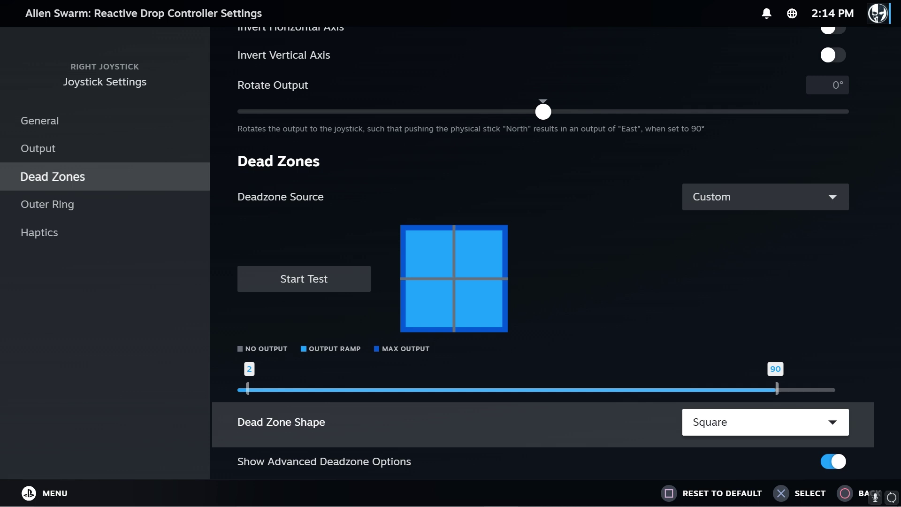
Step: Switch the right joystick's Show Advanced Deadzone Options off and back on to compare the settings it reveals
key(Down)
key(Down)
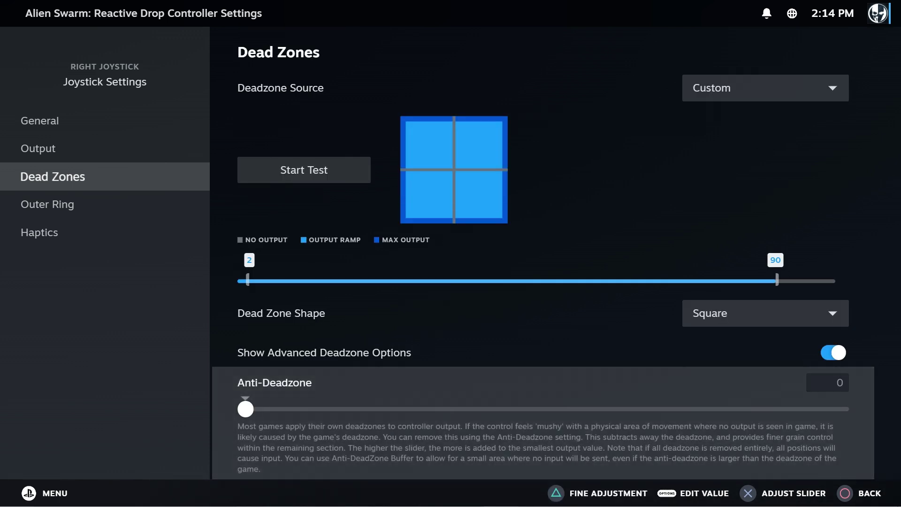
key(Up)
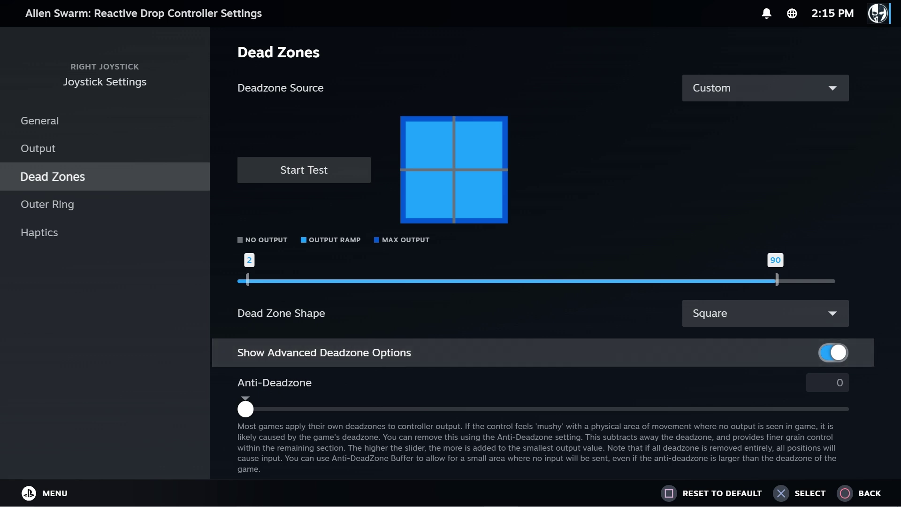
key(Return)
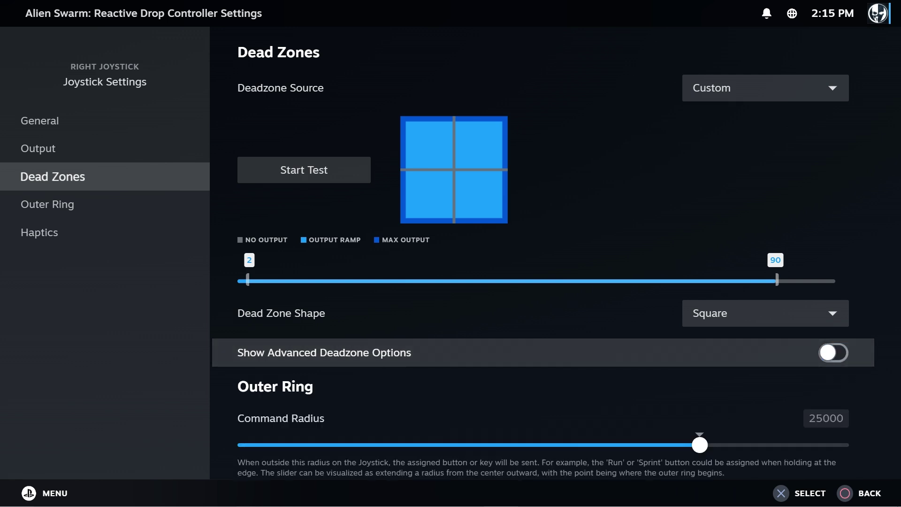
key(Return)
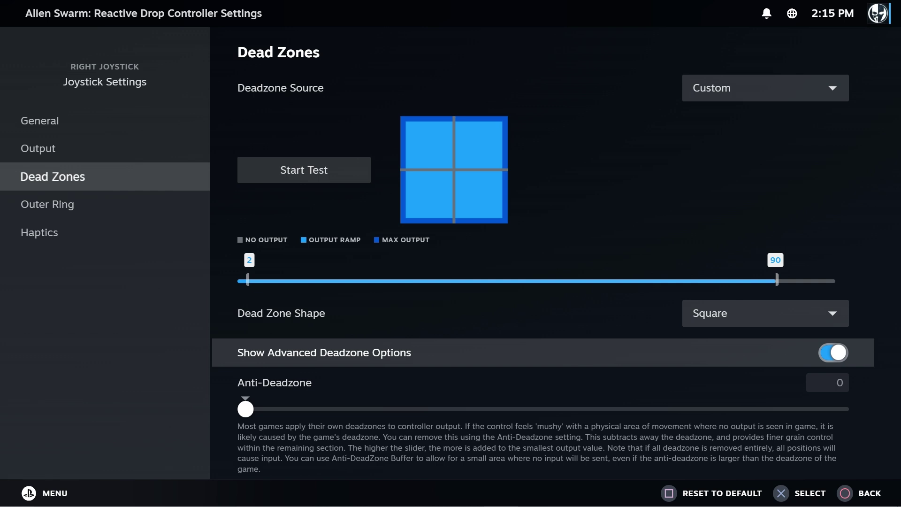
Step: Examine the Anti-Deadzone and Anti-Deadzone Buffer settings, and review the right joystick's deadzone shape, limits and source
key(Down)
key(Down)
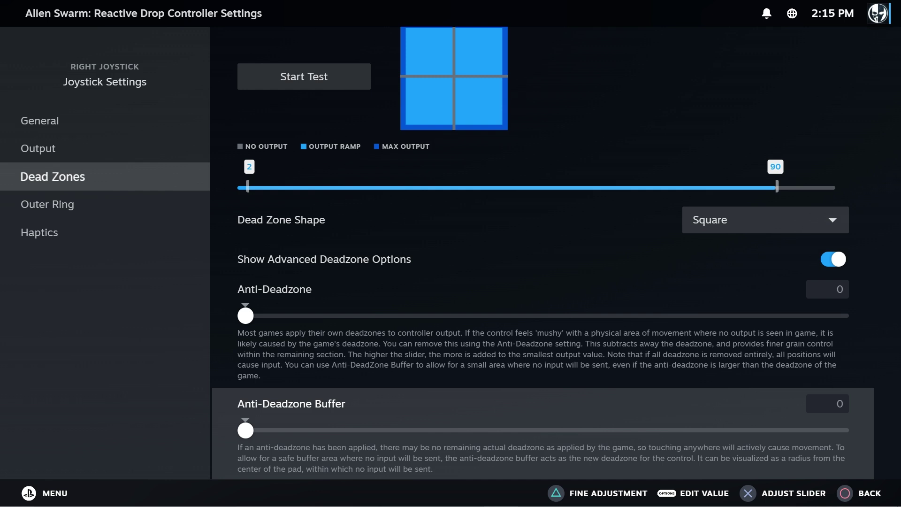
key(Up)
key(Up)
key(Up)
key(Up)
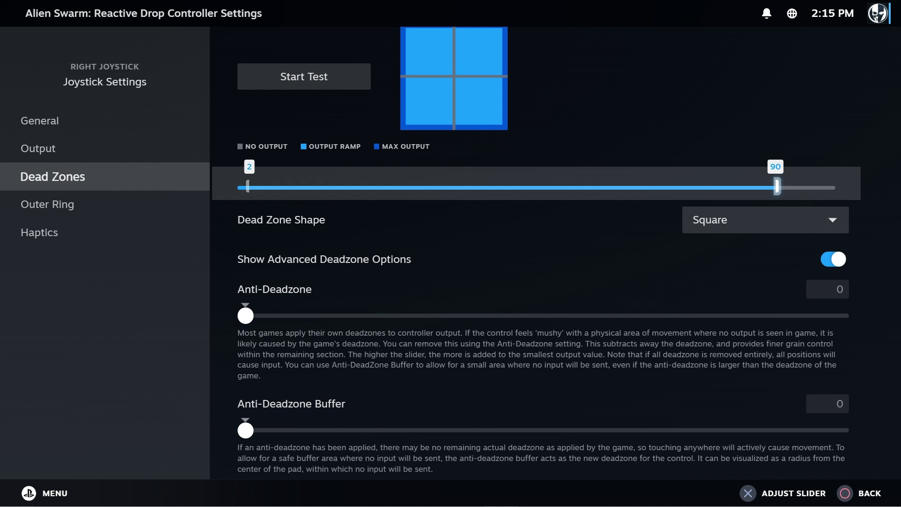
key(Up)
key(Up)
key(Up)
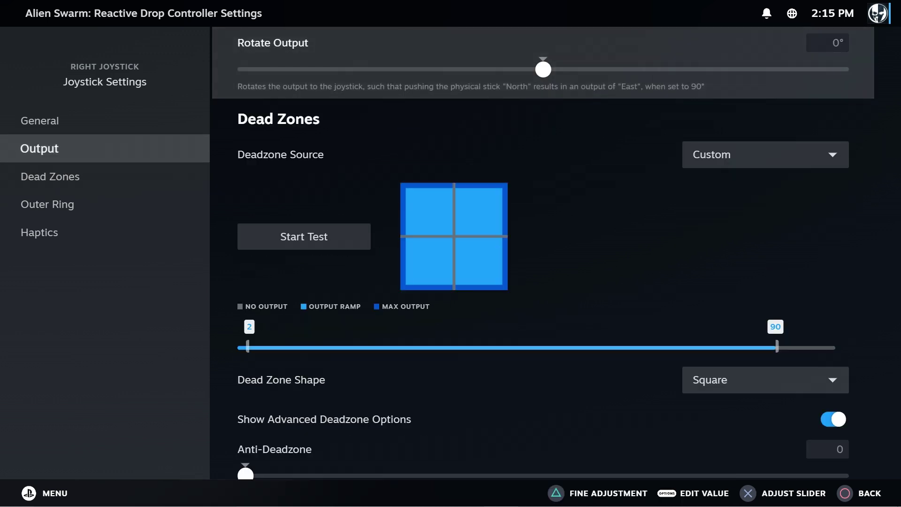
Step: Turn off Show Advanced Deadzone Options for the right joystick's custom deadzone
key(Down)
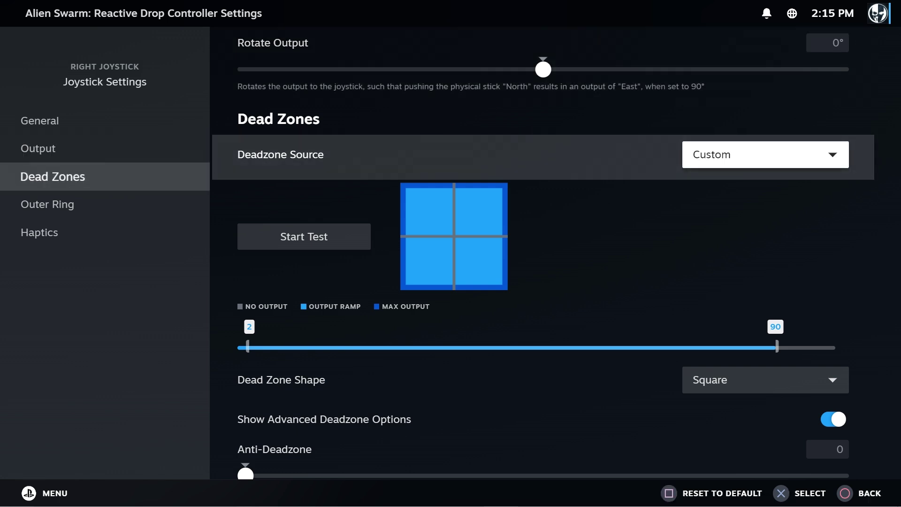
key(Down)
key(Down)
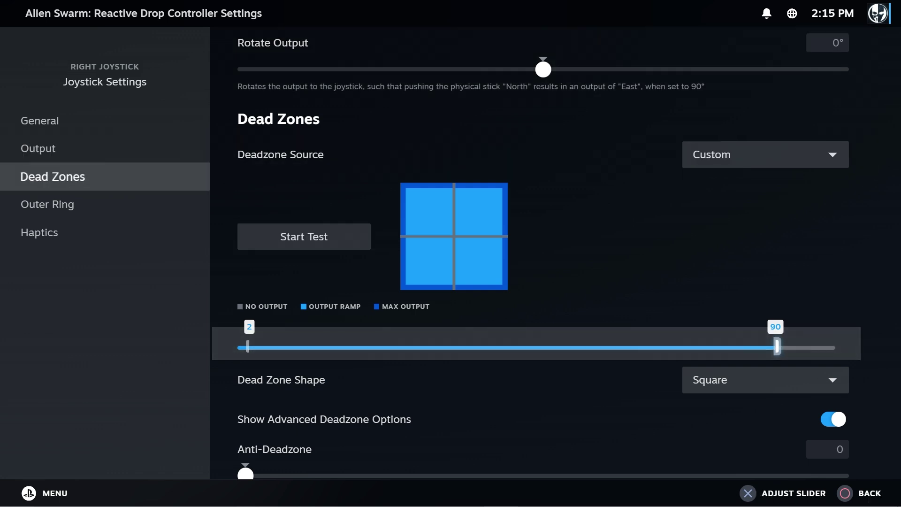
key(Down)
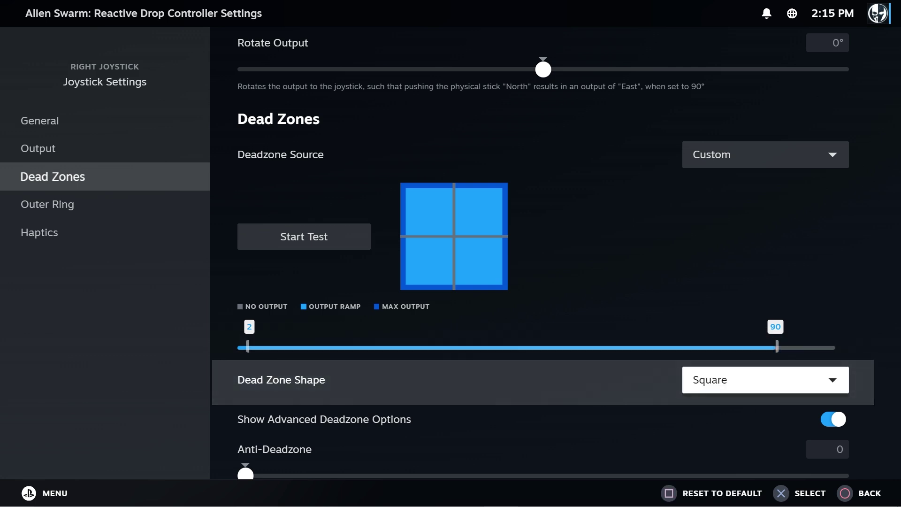
key(Down)
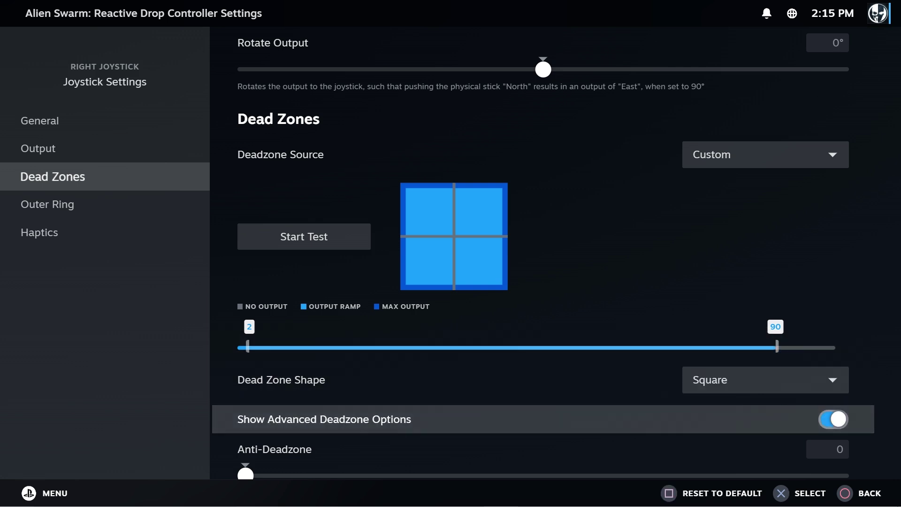
key(Return)
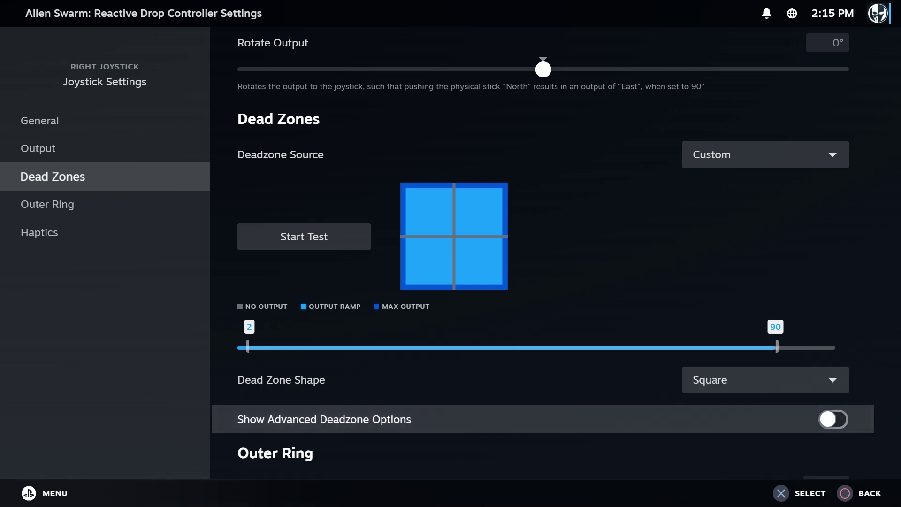
key(Return)
key(Return)
key(Up)
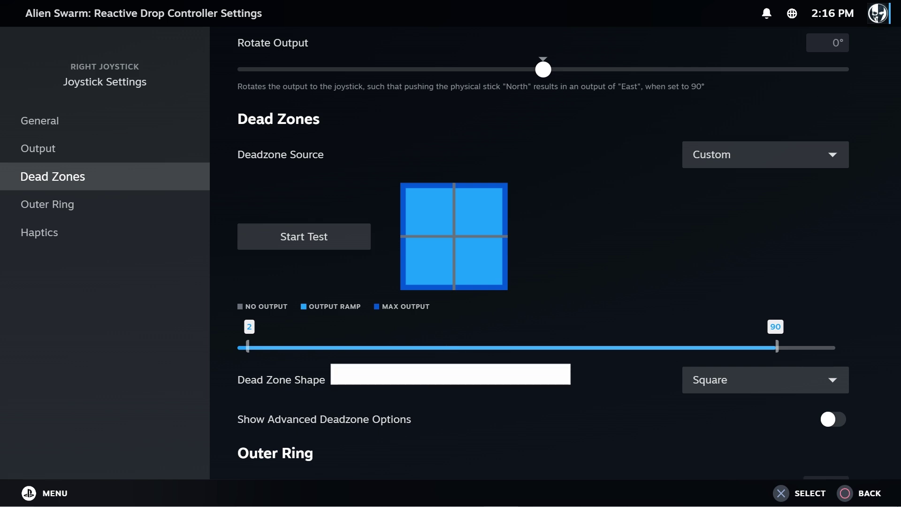